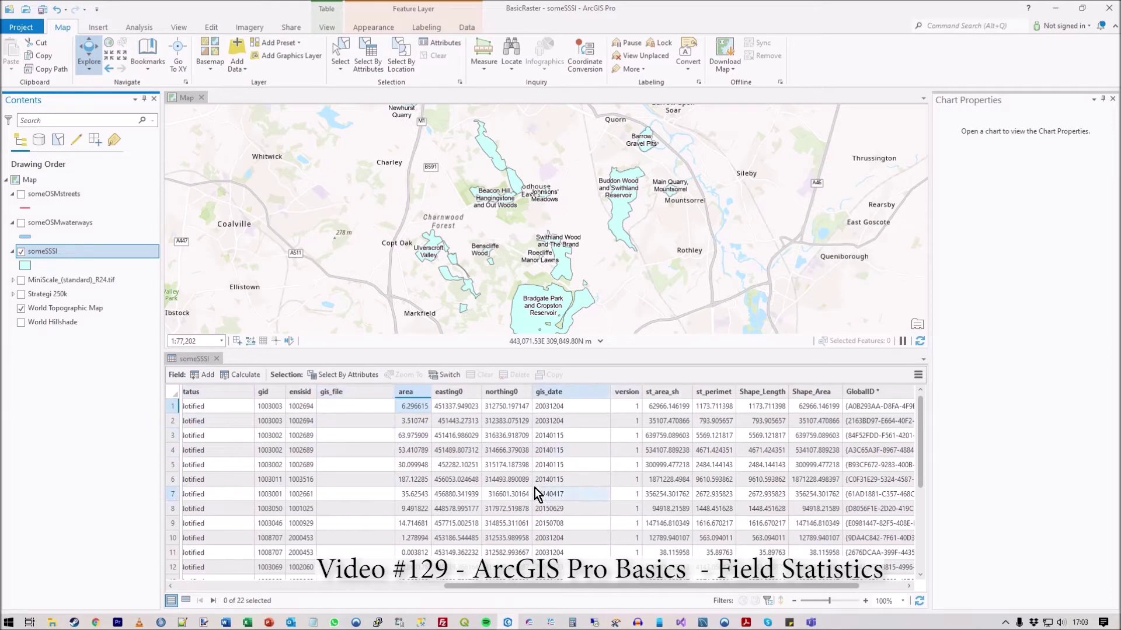
Step: Dismiss the someSSSI layer menu and open the area column's context menu in the attribute table
right_click(54, 251)
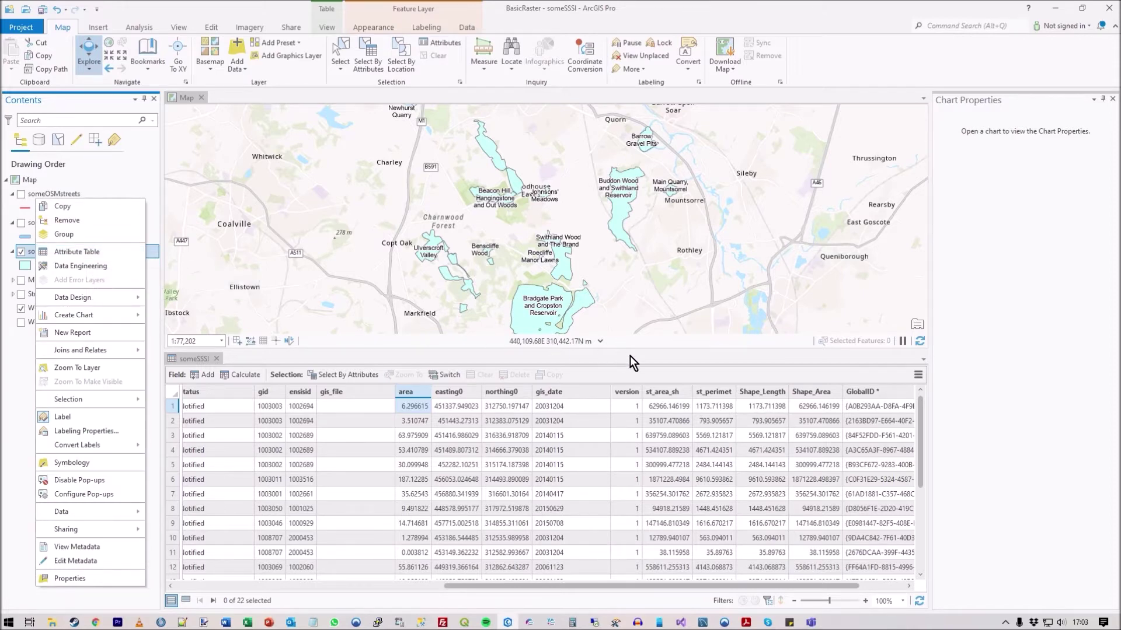
left_click(541, 421)
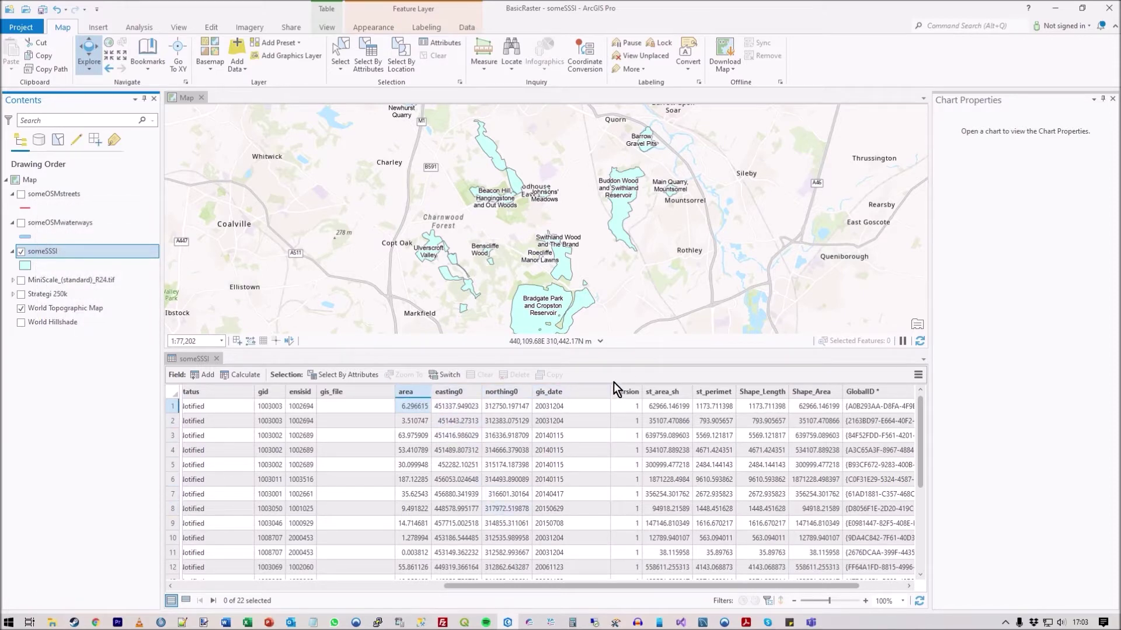
right_click(413, 391)
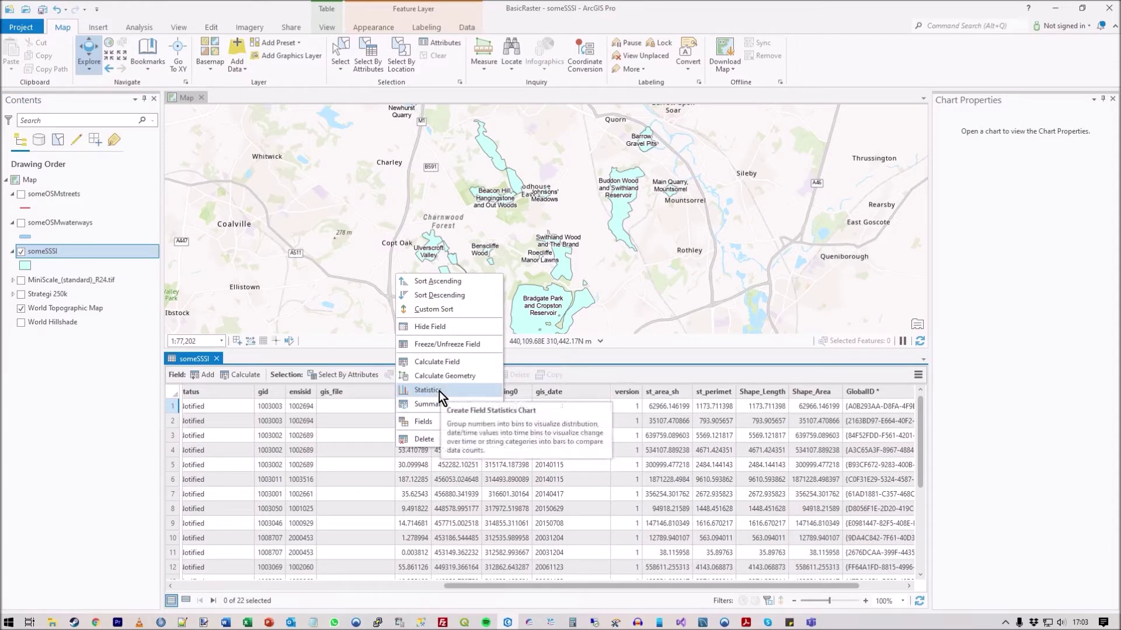
Step: Create a Statistics histogram of the area field, titled Distribution of area
left_click(439, 391)
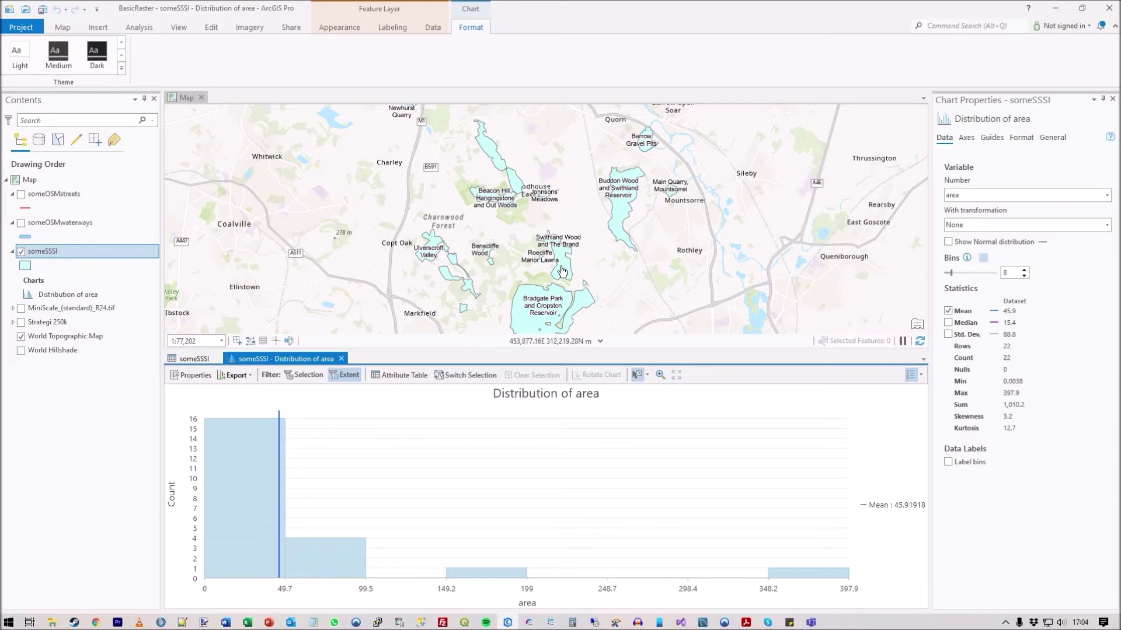
scroll(561, 270, "up", 3)
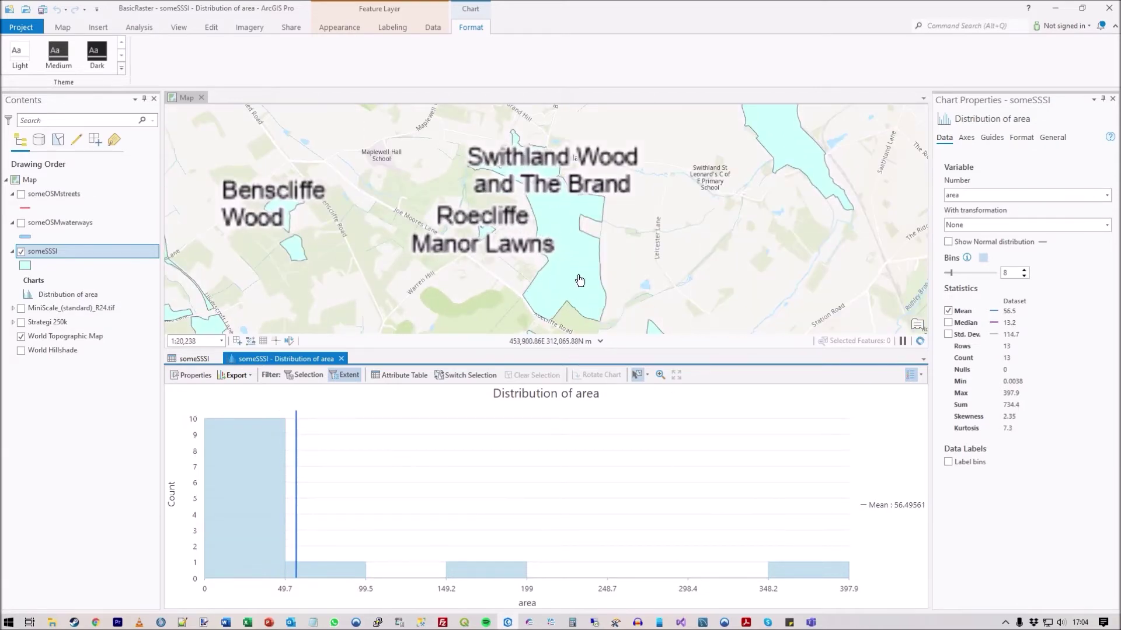
Step: Pan and zoom the map to the SSSI sites around Benscliffe Wood near Ulverscroft
left_click_drag(762, 177, 564, 293)
left_click_drag(741, 181, 536, 267)
scroll(536, 268, "up", 1)
scroll(536, 268, "up", 3)
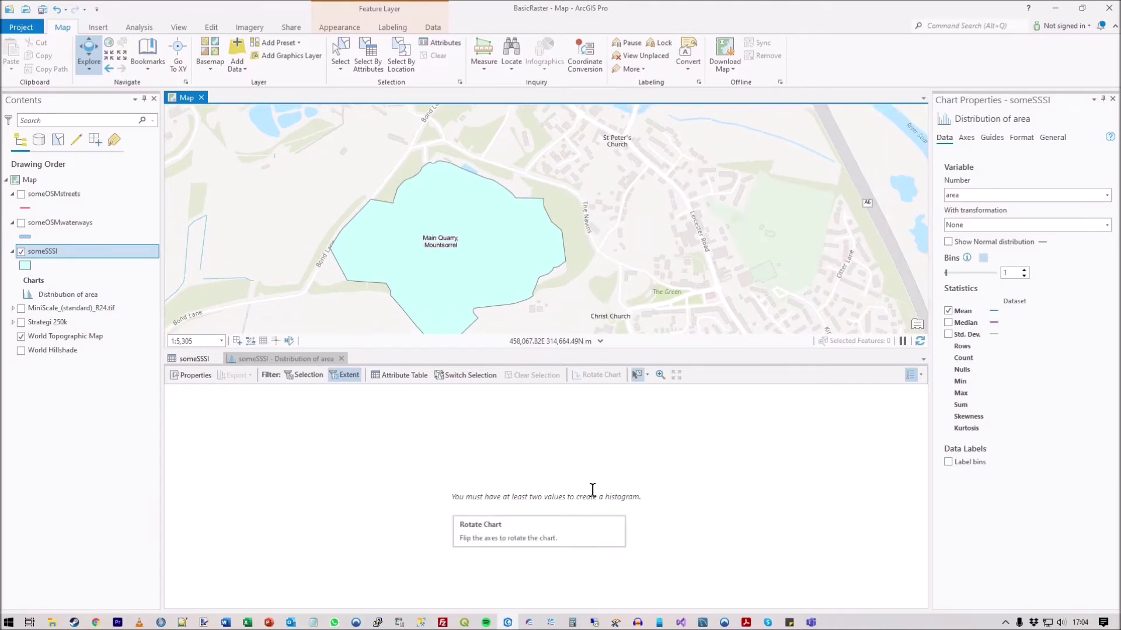
scroll(554, 230, "down", 4)
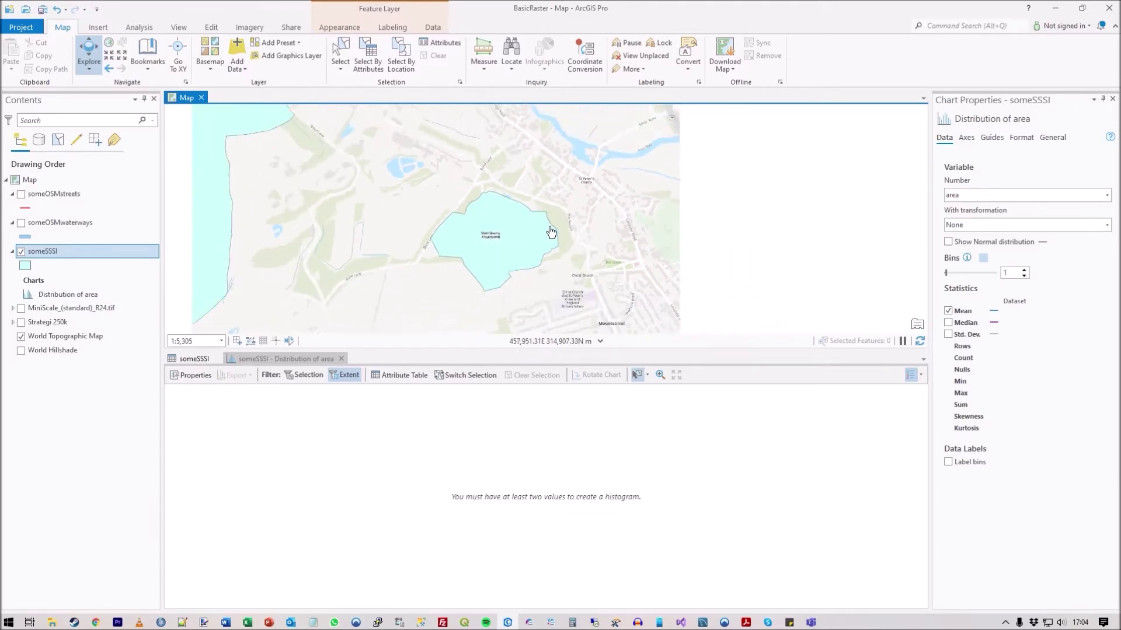
scroll(547, 270, "down", 2)
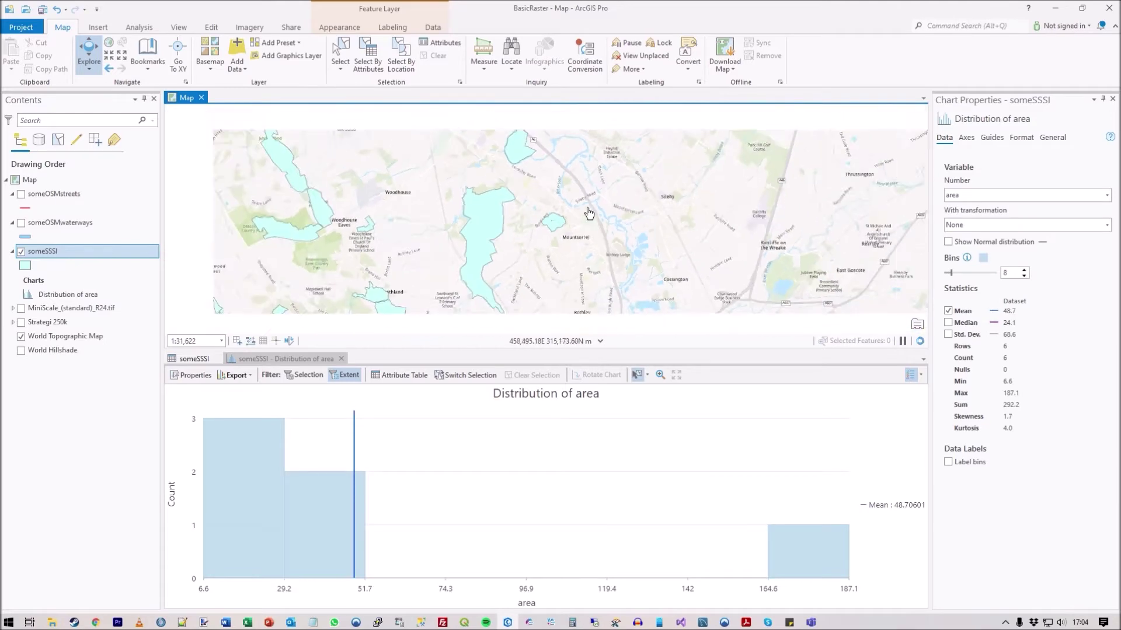
left_click_drag(531, 260, 541, 222)
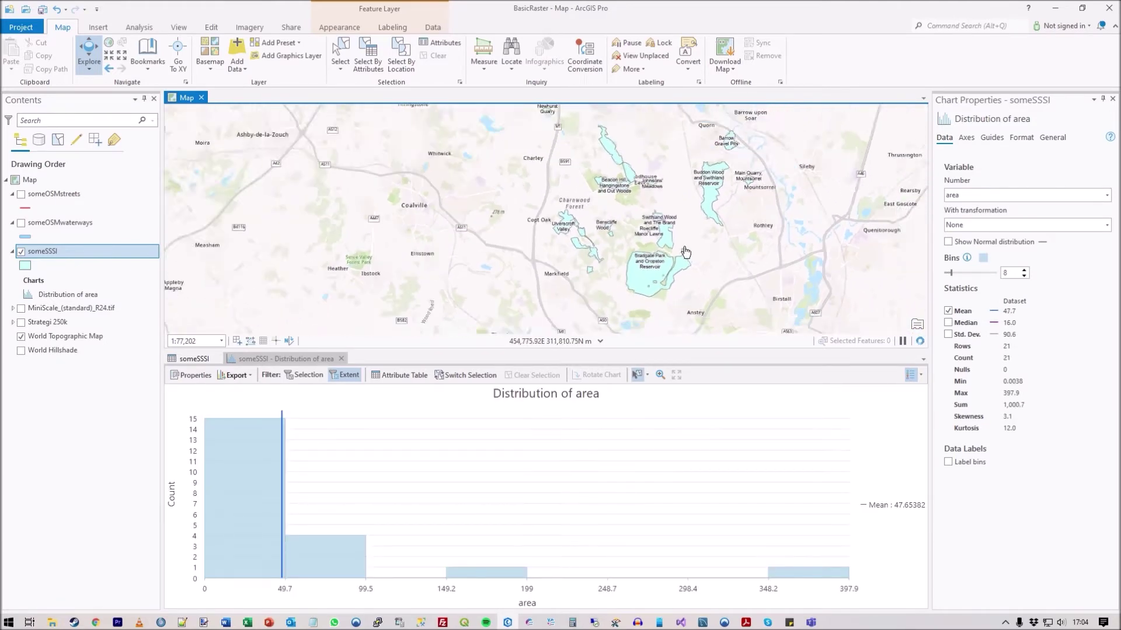
scroll(685, 250, "down", 2)
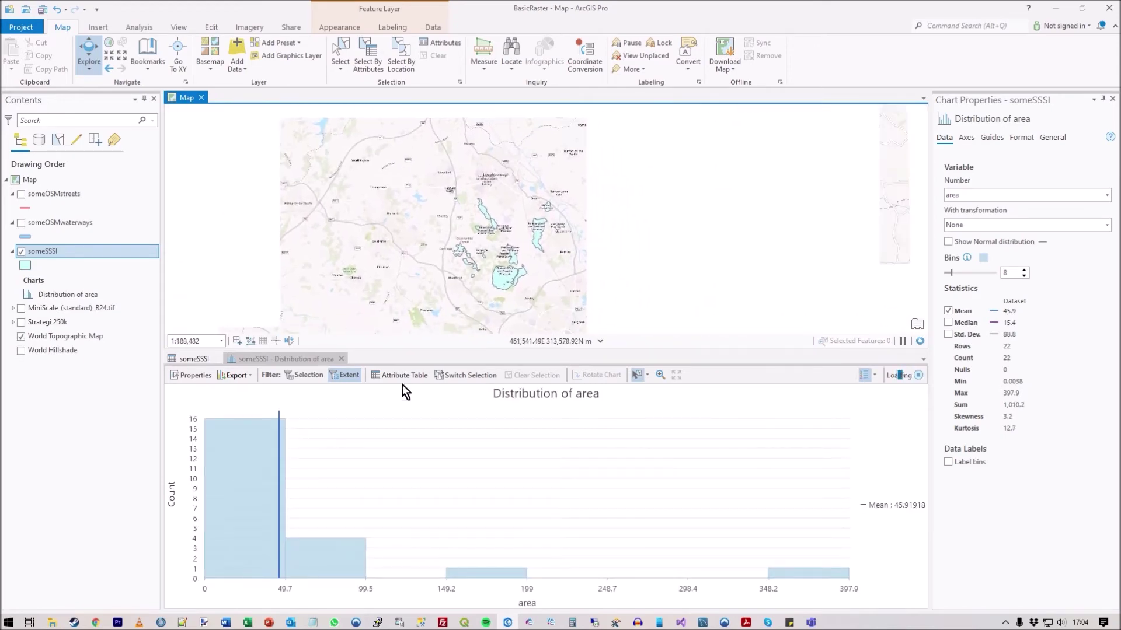
scroll(521, 269, "up", 2)
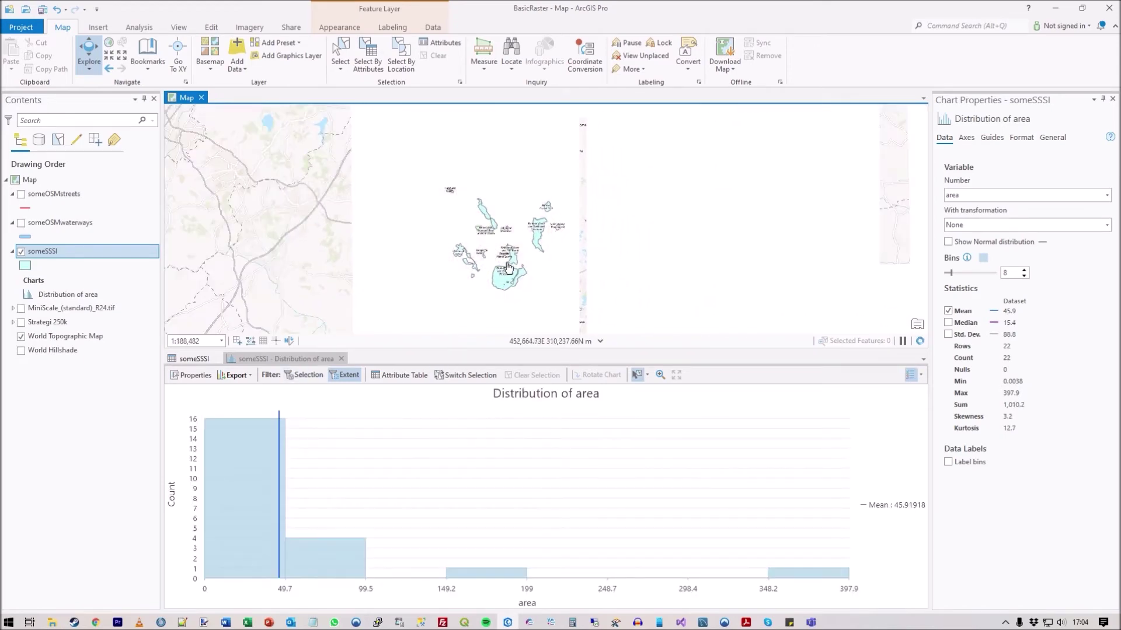
scroll(630, 251, "down", 2)
scroll(603, 254, "up", 2)
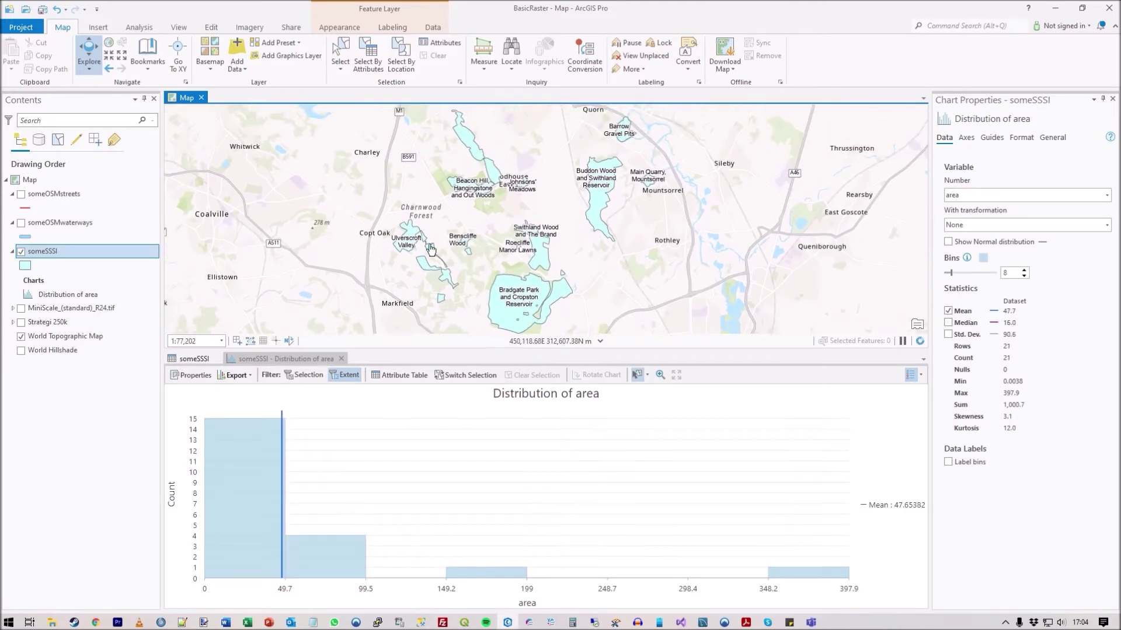
scroll(605, 261, "up", 3)
left_click_drag(566, 301, 737, 214)
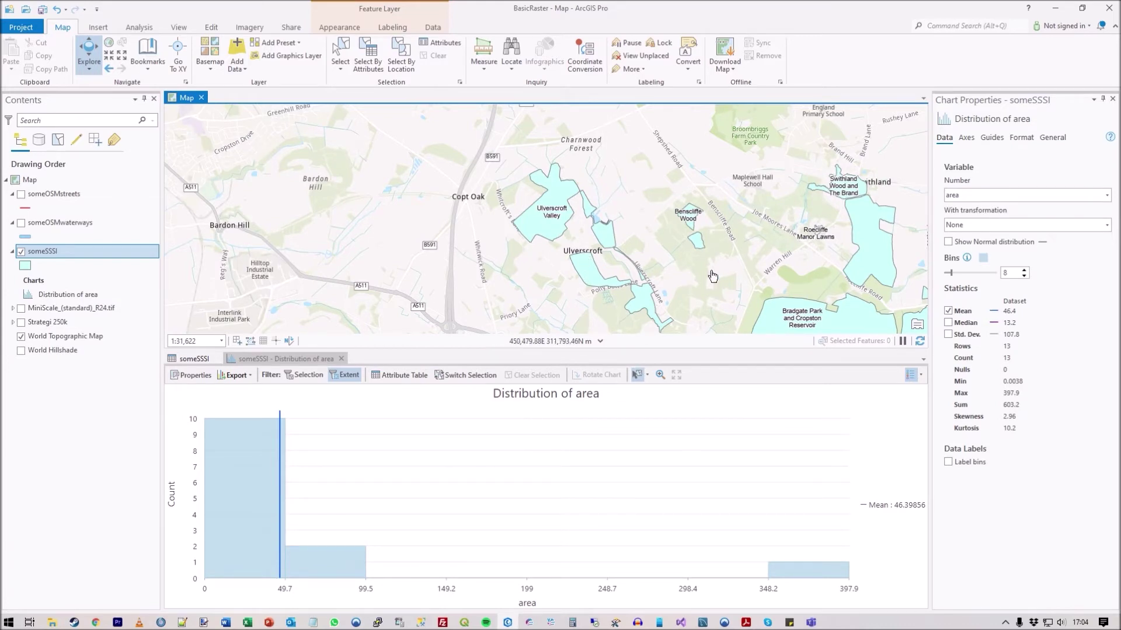
left_click_drag(728, 211, 708, 201)
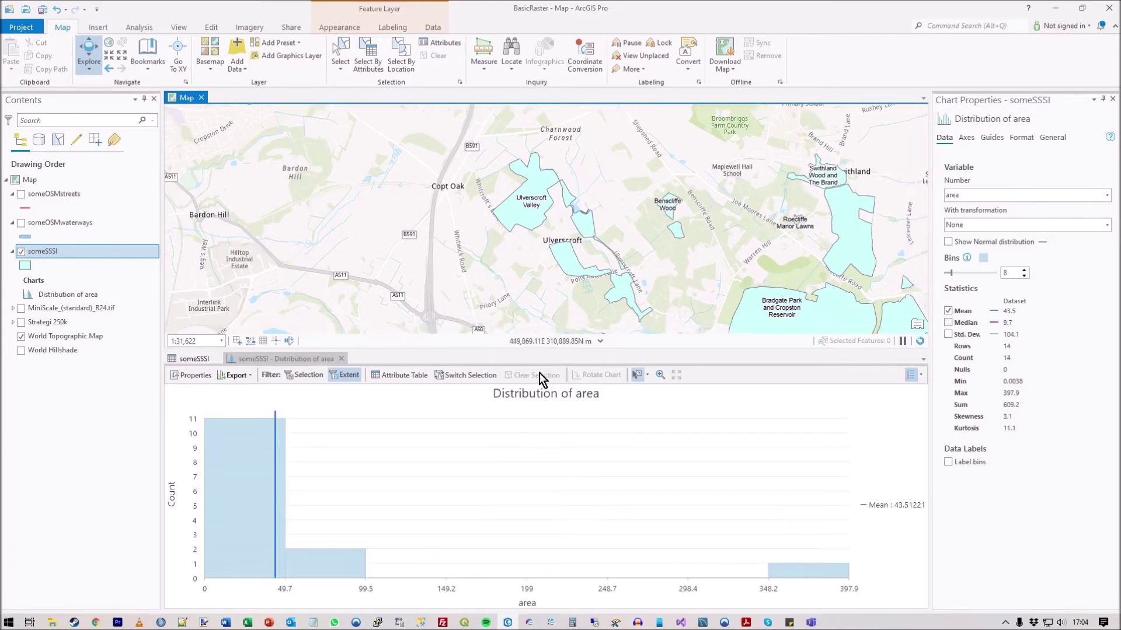
Step: Filter the histogram to the map extent (14 features, mean 56.5) and return to the someSSSI table
left_click(350, 376)
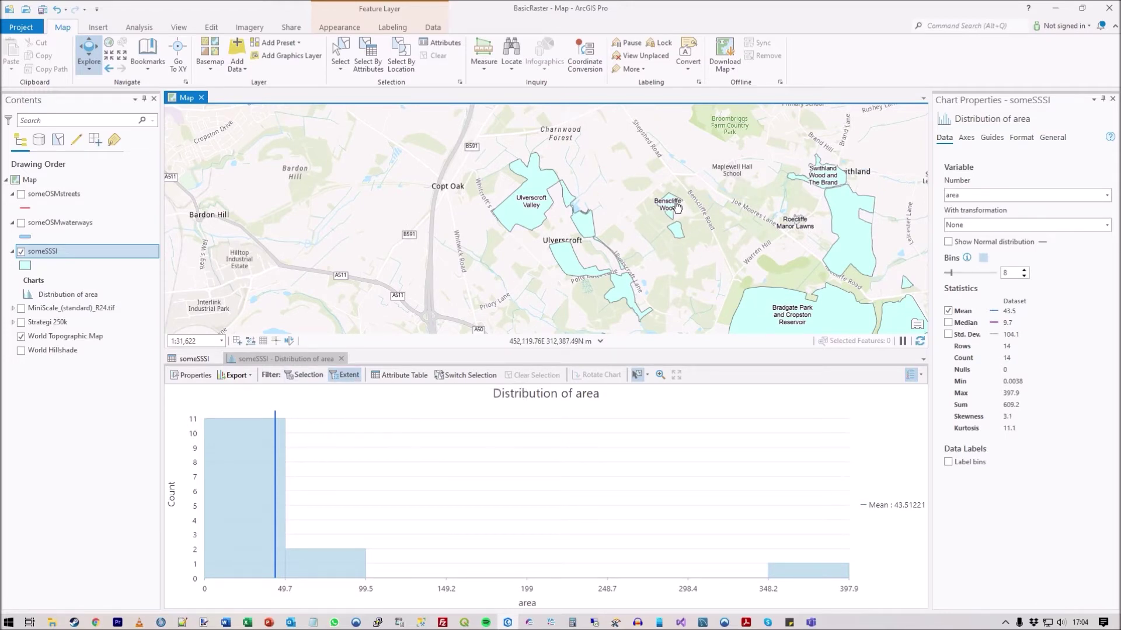
left_click_drag(762, 232, 680, 238)
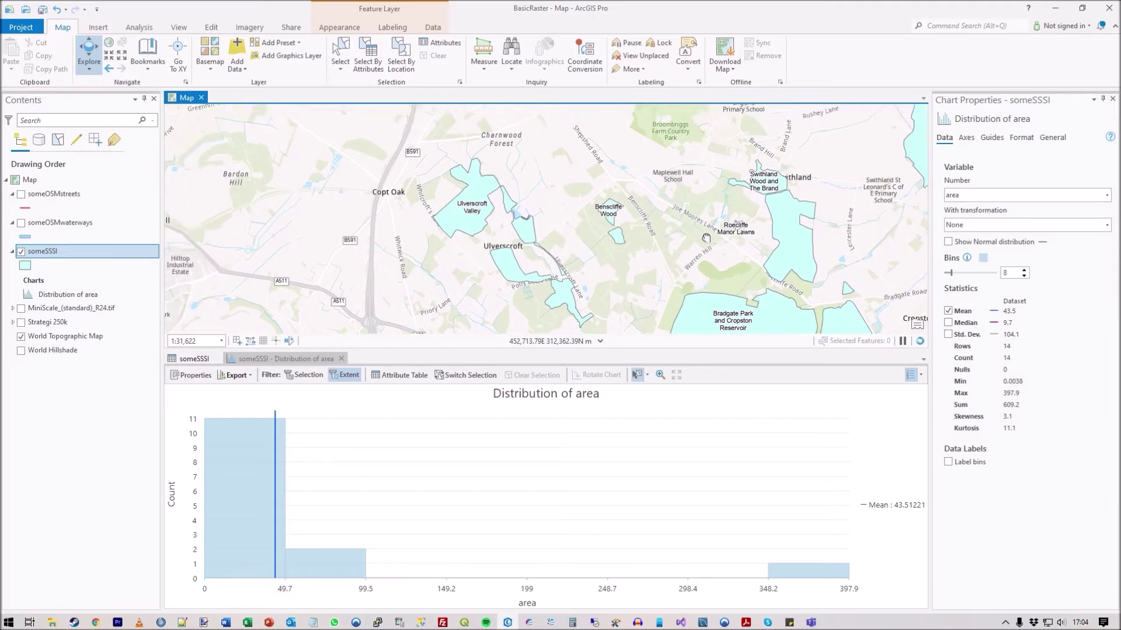
left_click(195, 359)
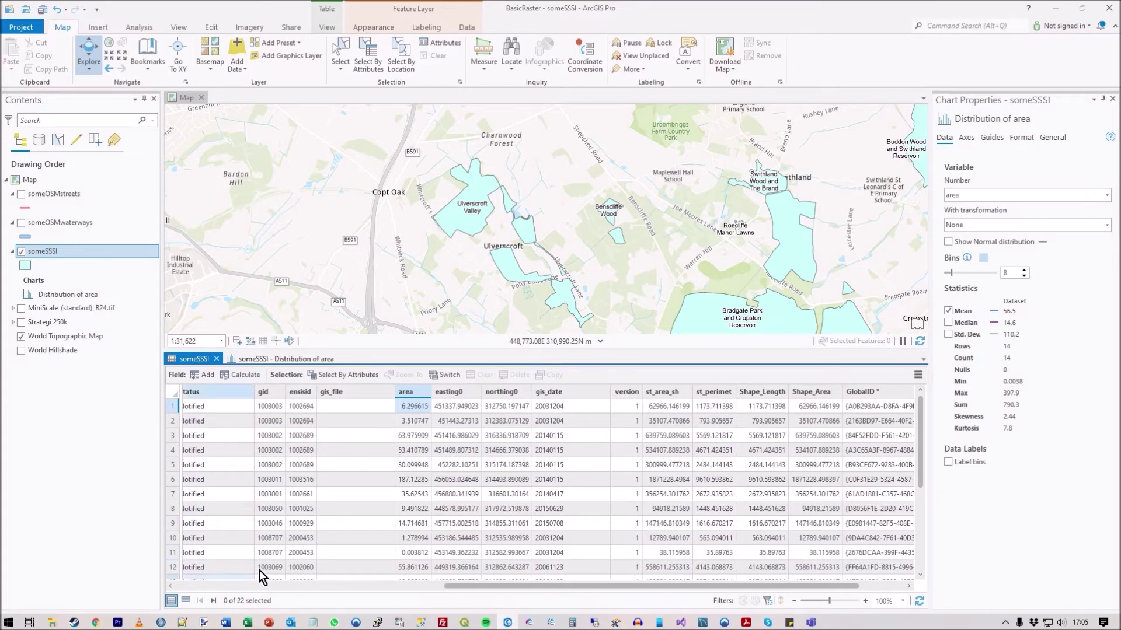
Step: Back on the histogram, select the 0–49.7 bin's 11 features (selection mean 7.8)
left_click(267, 354)
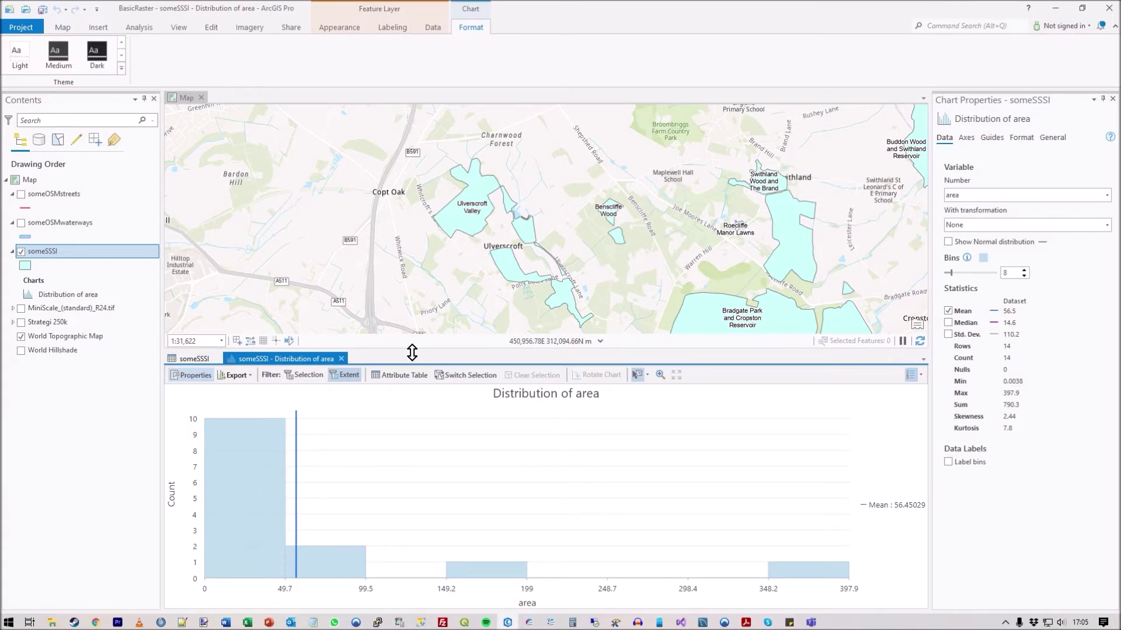
mouse_move(648, 245)
left_mouse_down()
mouse_move(636, 241)
mouse_move(668, 253)
left_mouse_up()
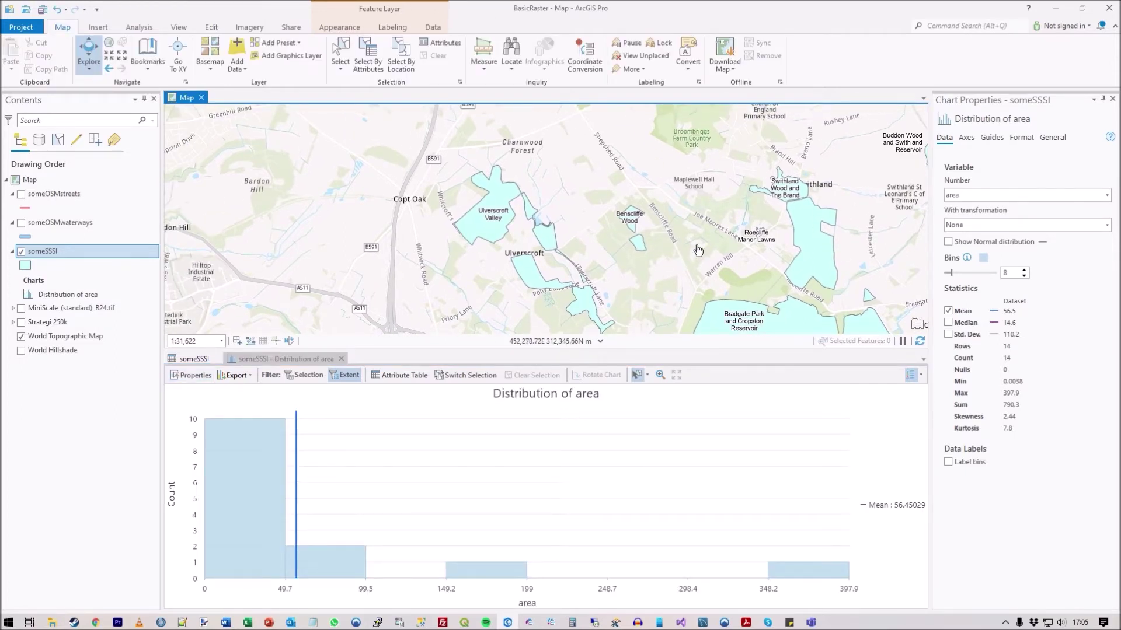
left_click_drag(698, 250, 656, 227)
left_click(258, 459)
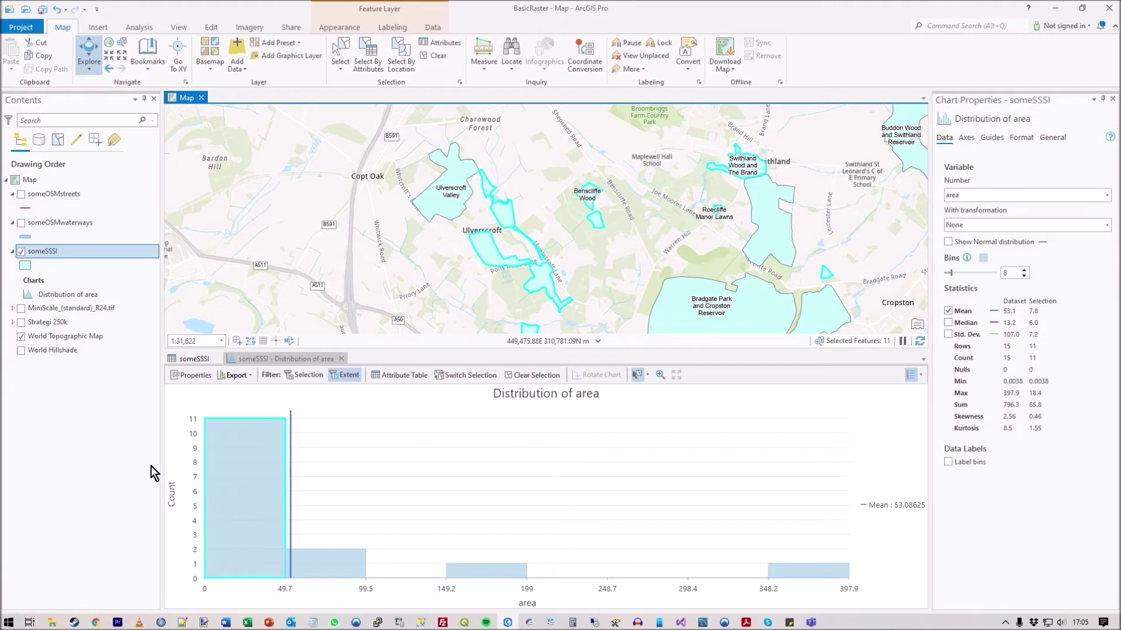
Step: Select bins in turn, ending on 348.2–397.9 (Bradgate Park and Cropston Reservoir), then recentre the map
left_click(349, 562)
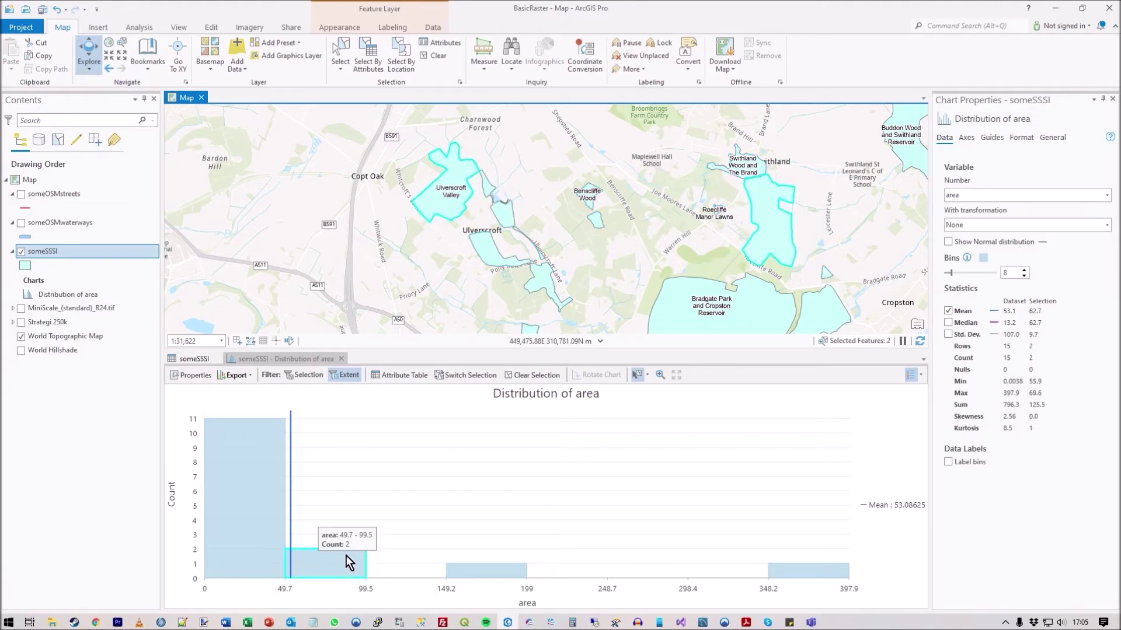
left_click(489, 568)
left_click(796, 569)
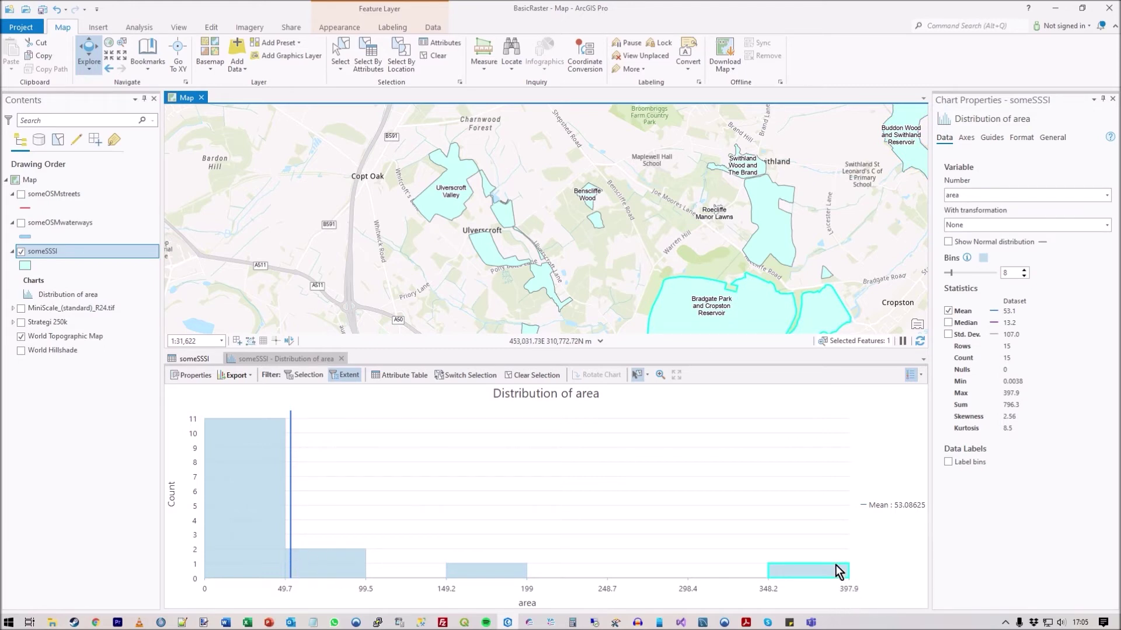
left_click_drag(857, 272, 828, 309)
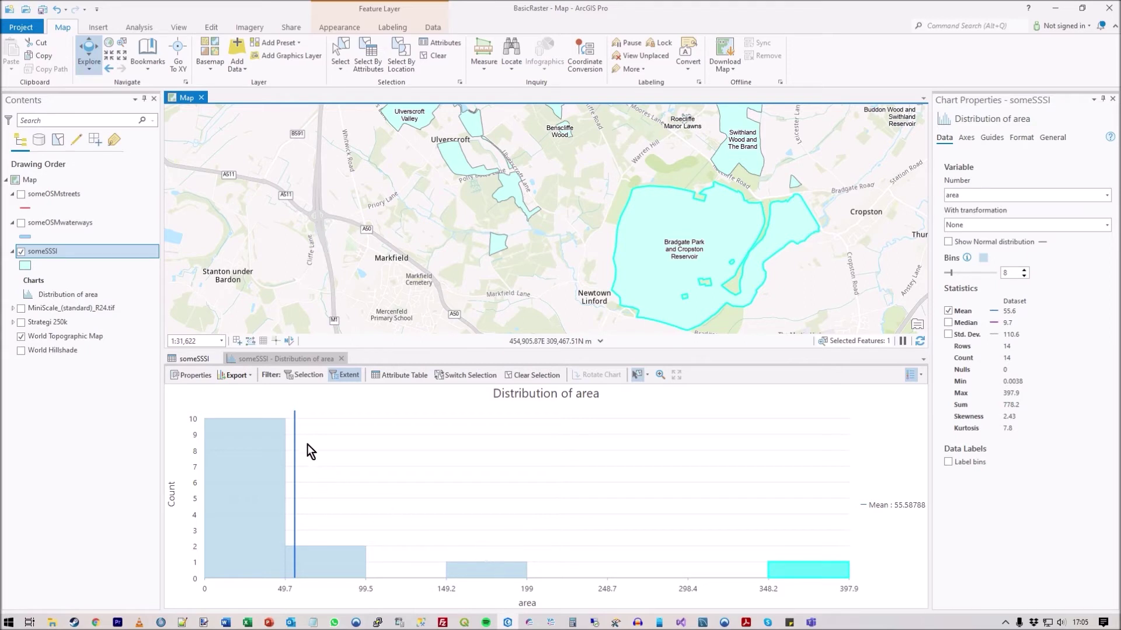
Step: Change the Mean statistic line colour to red in the chart properties
left_click(994, 310)
left_click(994, 310)
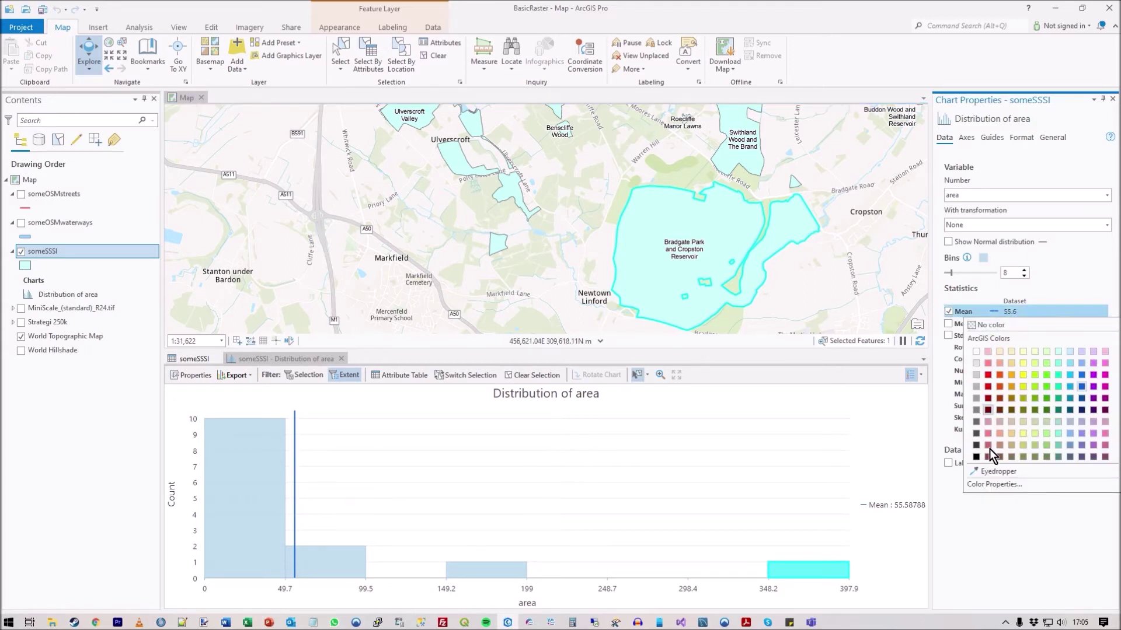
left_click(993, 387)
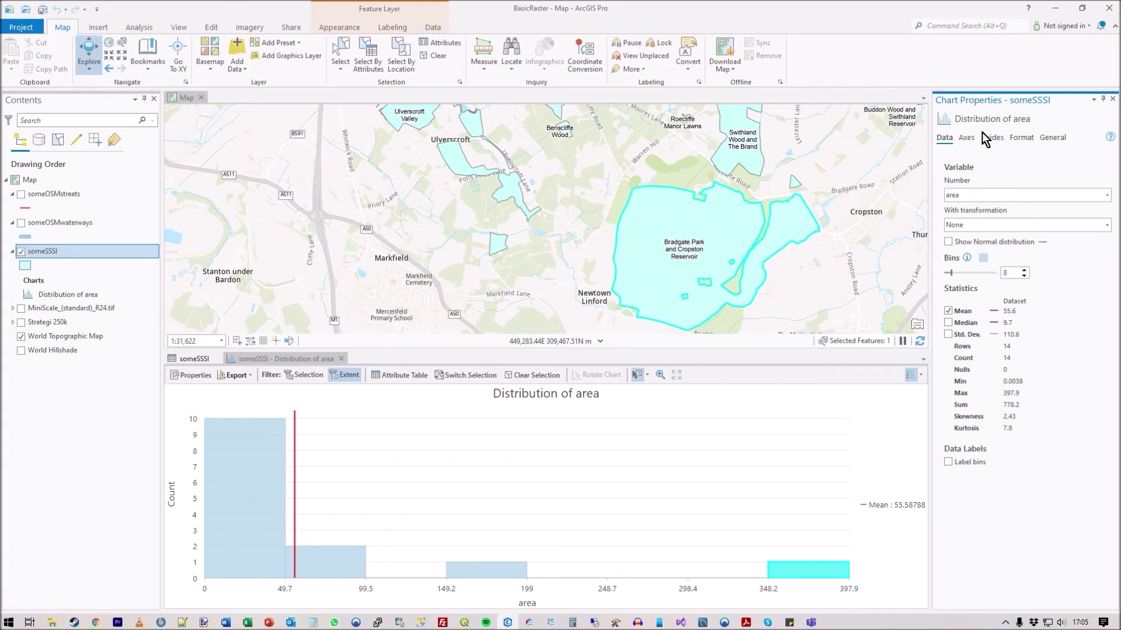
left_click(966, 139)
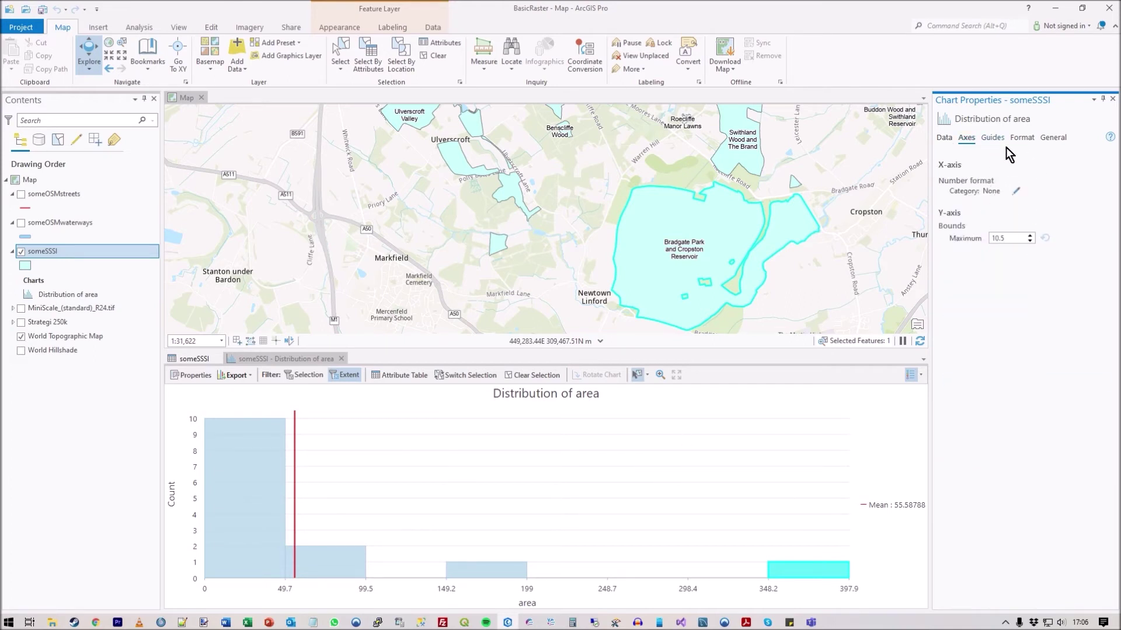
Step: Apply the Medium chart theme after briefly trying Dark, then reopen the someSSSI attribute table
left_click(992, 139)
left_click(1016, 139)
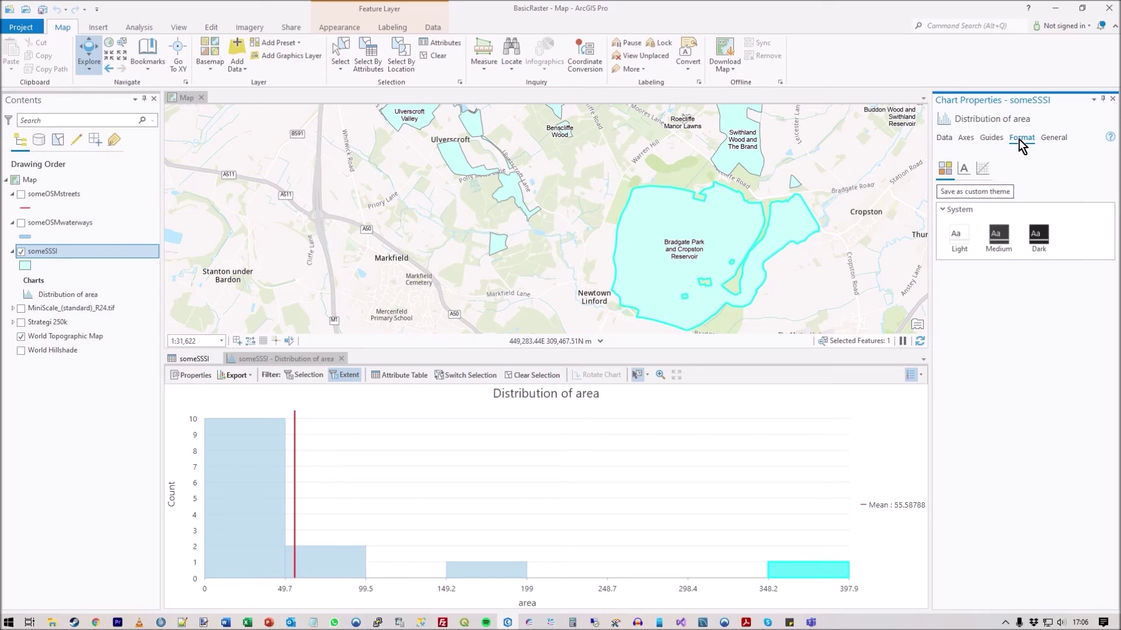
left_click(1003, 234)
left_click(1040, 231)
left_click(1003, 236)
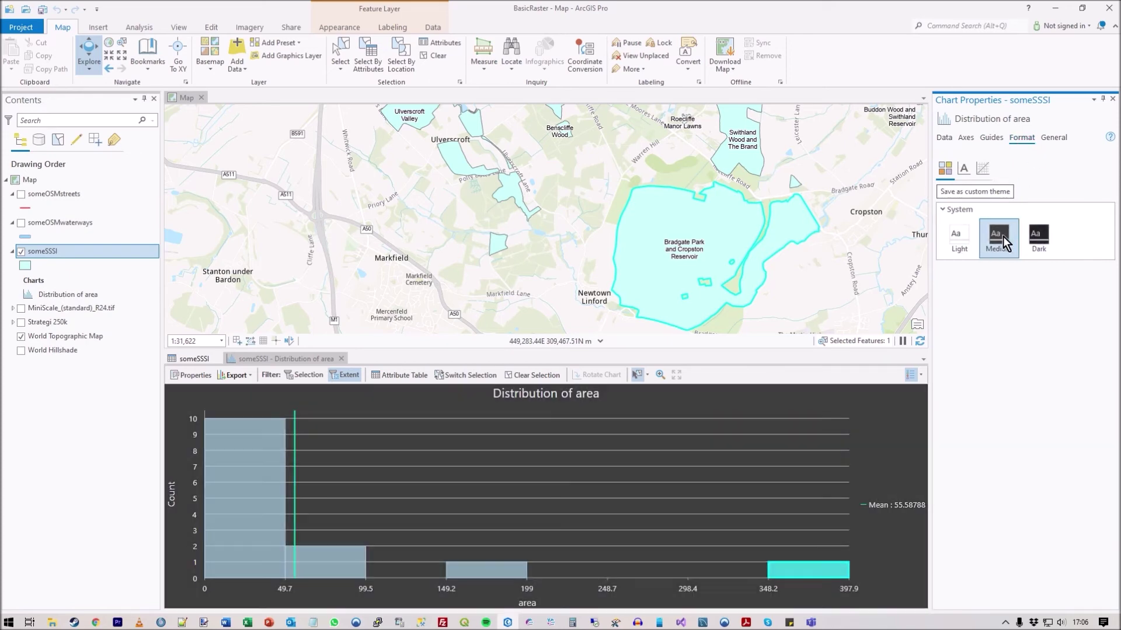
left_click(1057, 139)
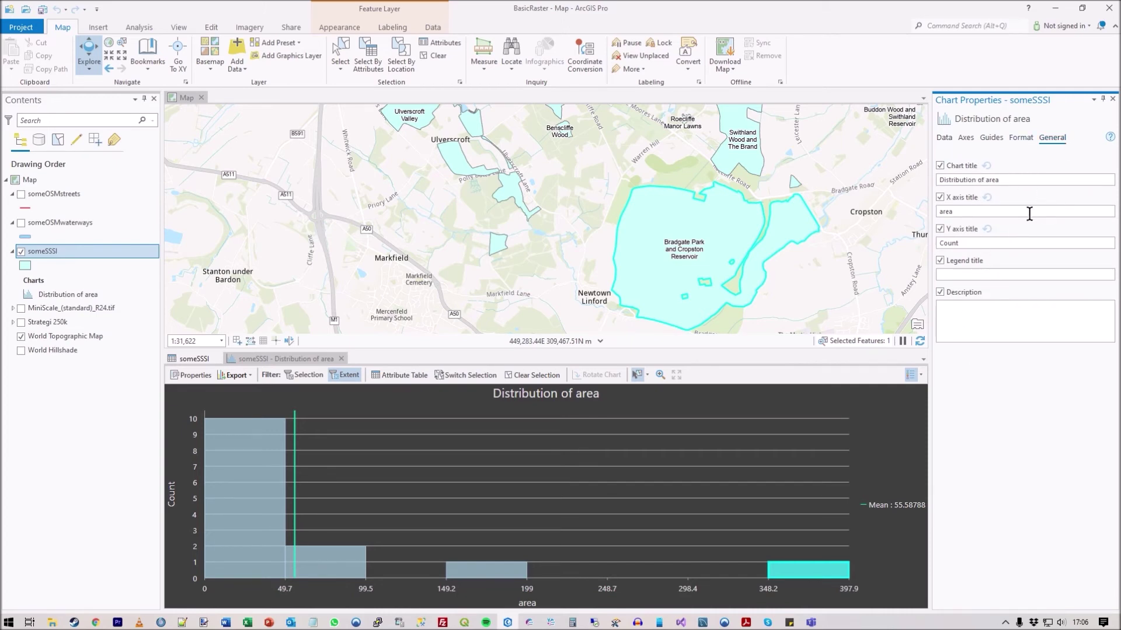
left_click(944, 141)
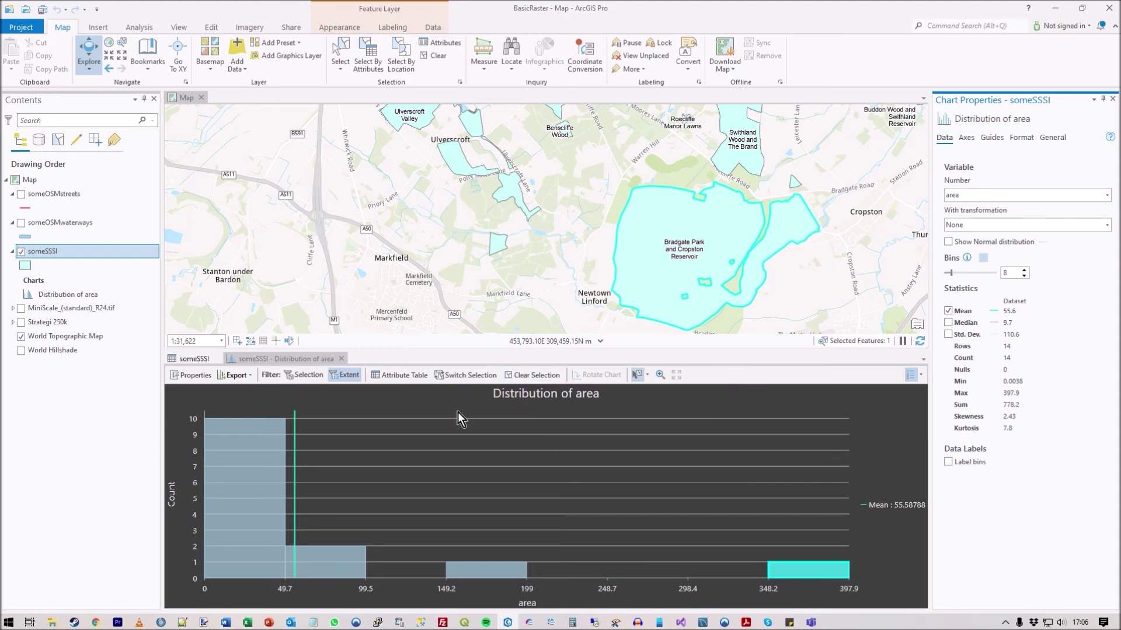
left_click(201, 361)
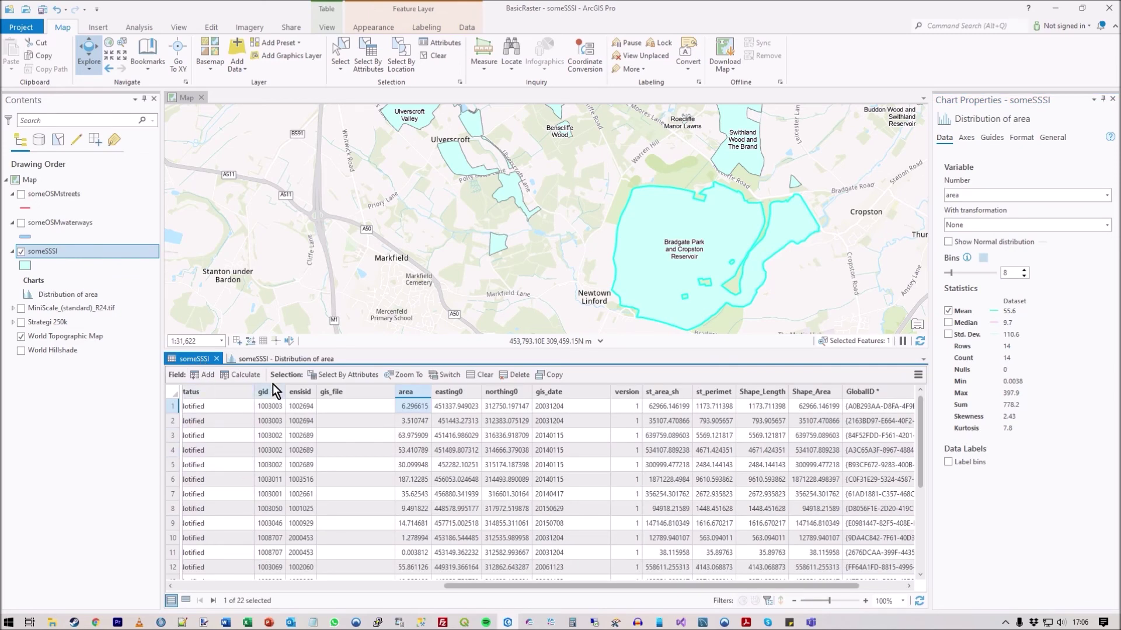
Step: Switch from the attribute table back to the someSSSI - Distribution of area chart and its Export menu
right_click(405, 390)
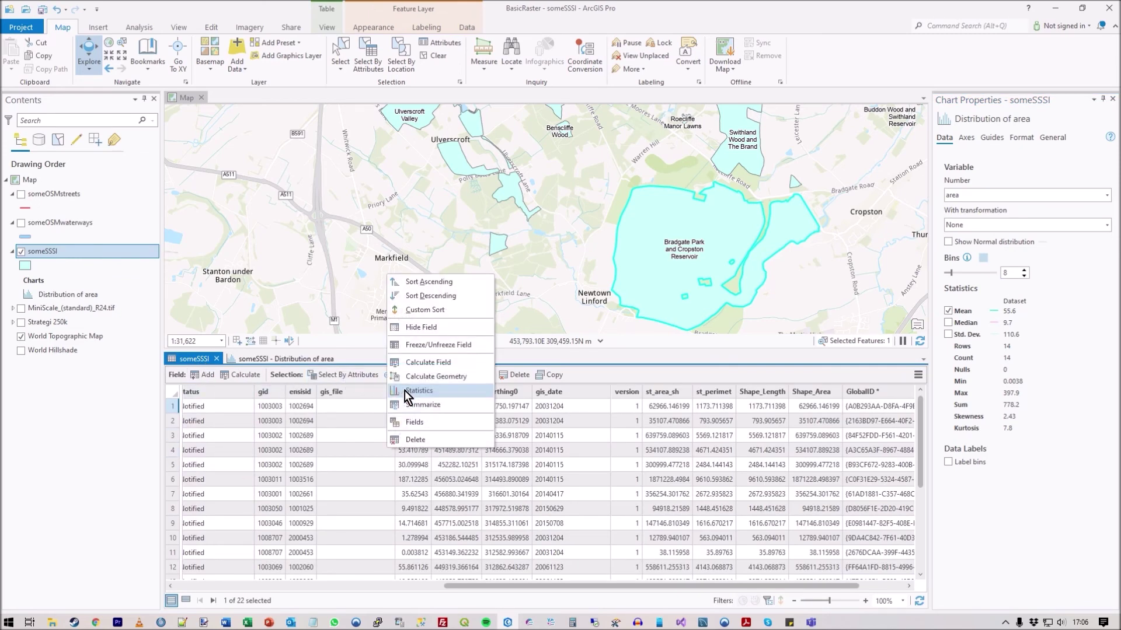
left_click(255, 361)
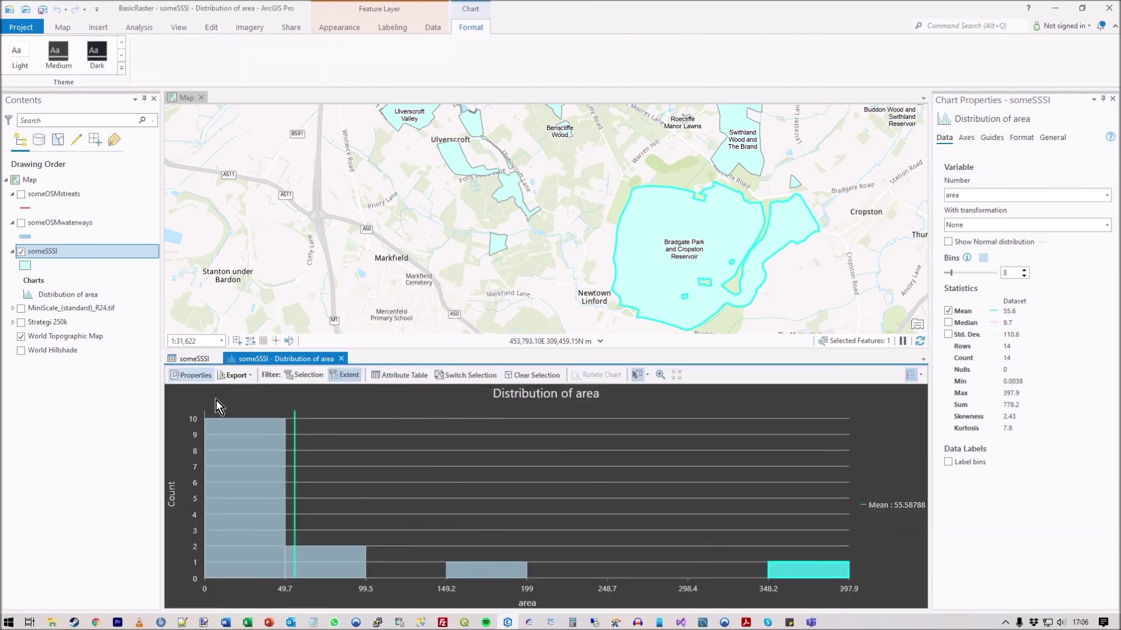
left_click(245, 377)
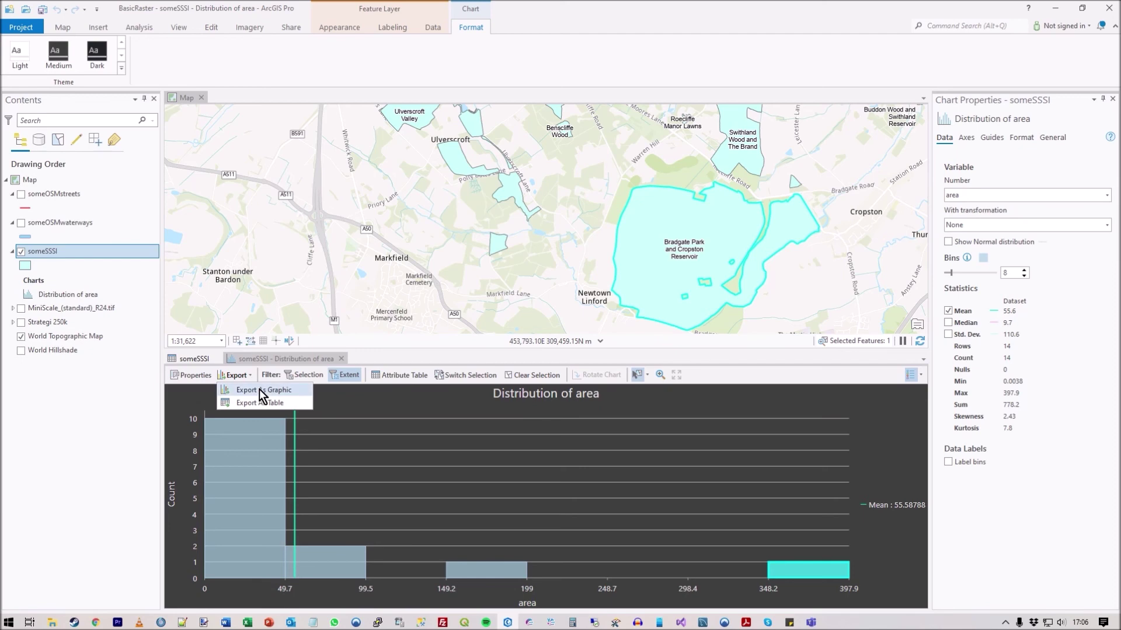
Step: Review Export As Graphic's file types, keeping SVG, cancel, and reopen the Export options
left_click(241, 395)
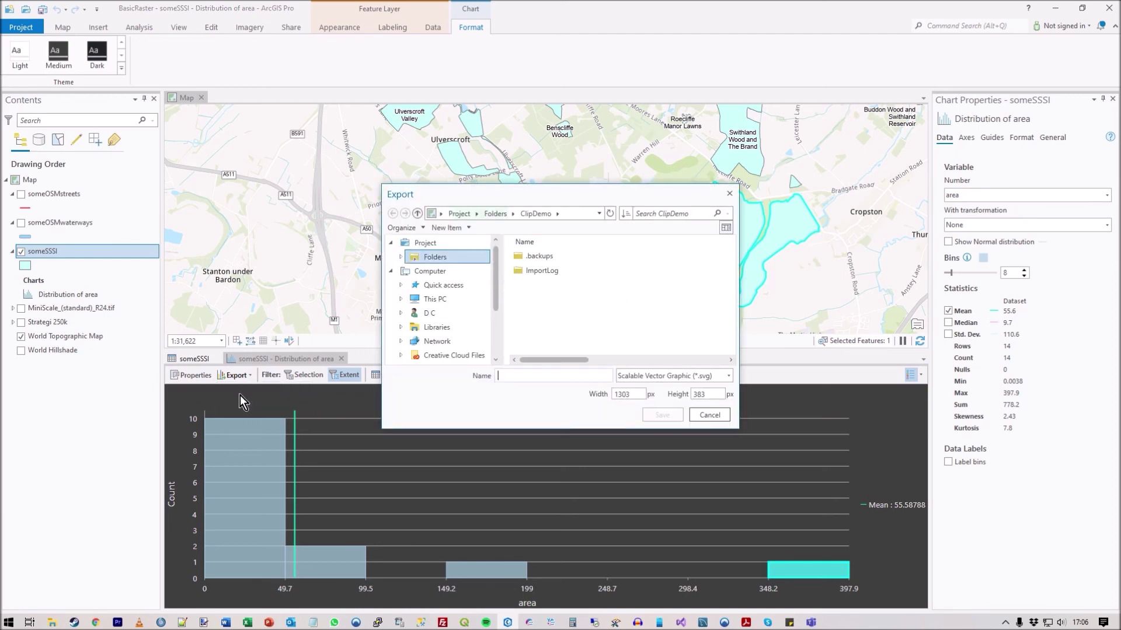
left_click(707, 377)
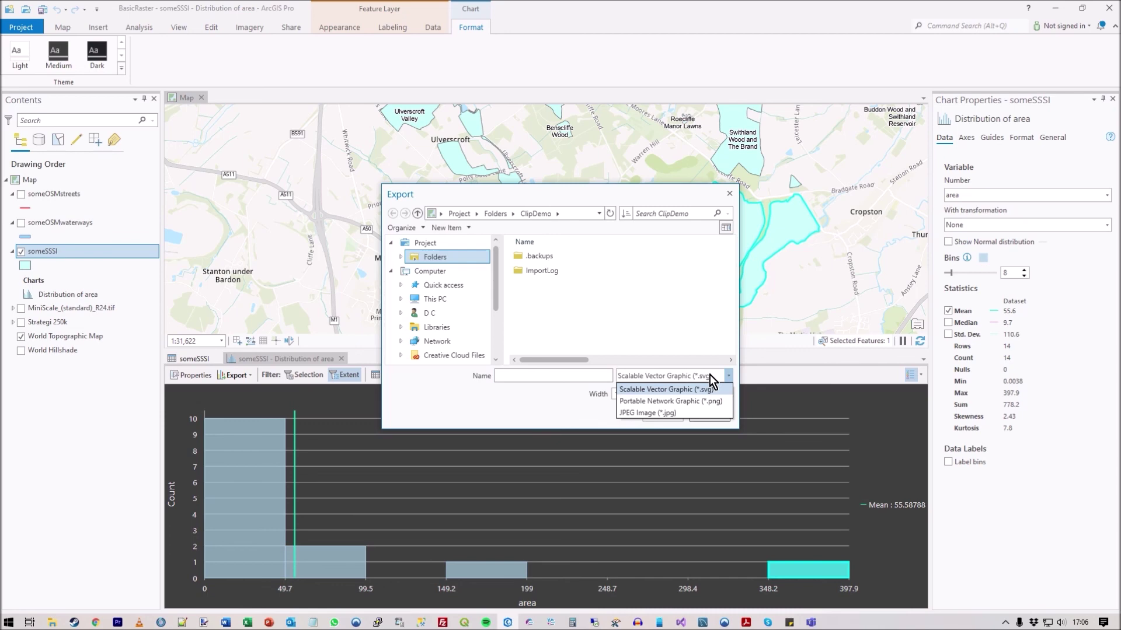
left_click(709, 375)
left_click(710, 414)
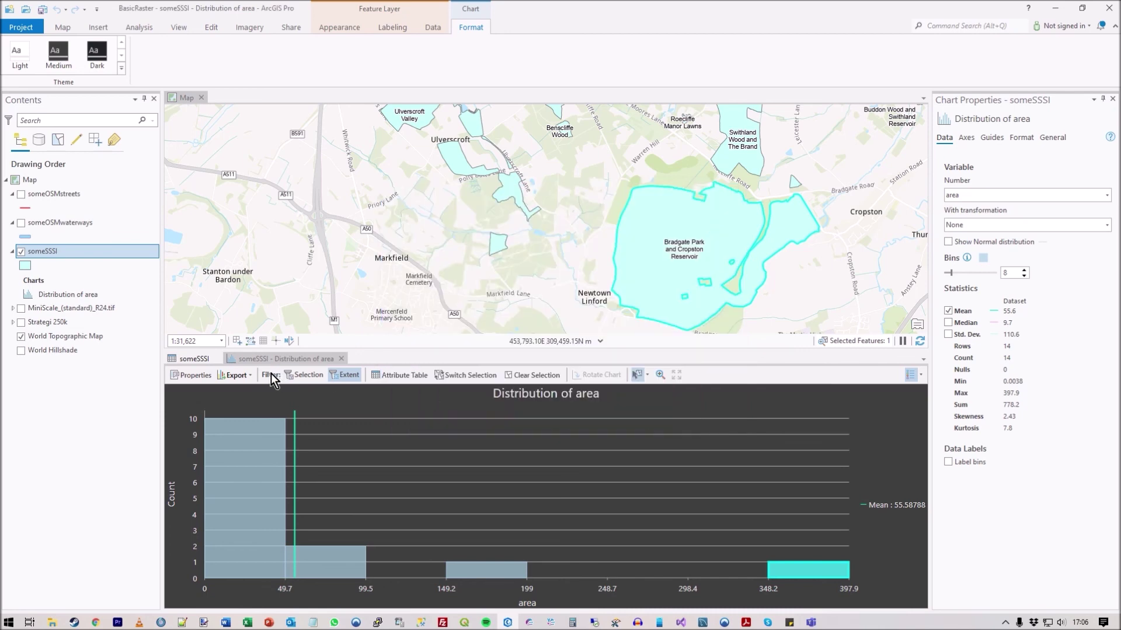
left_click(237, 375)
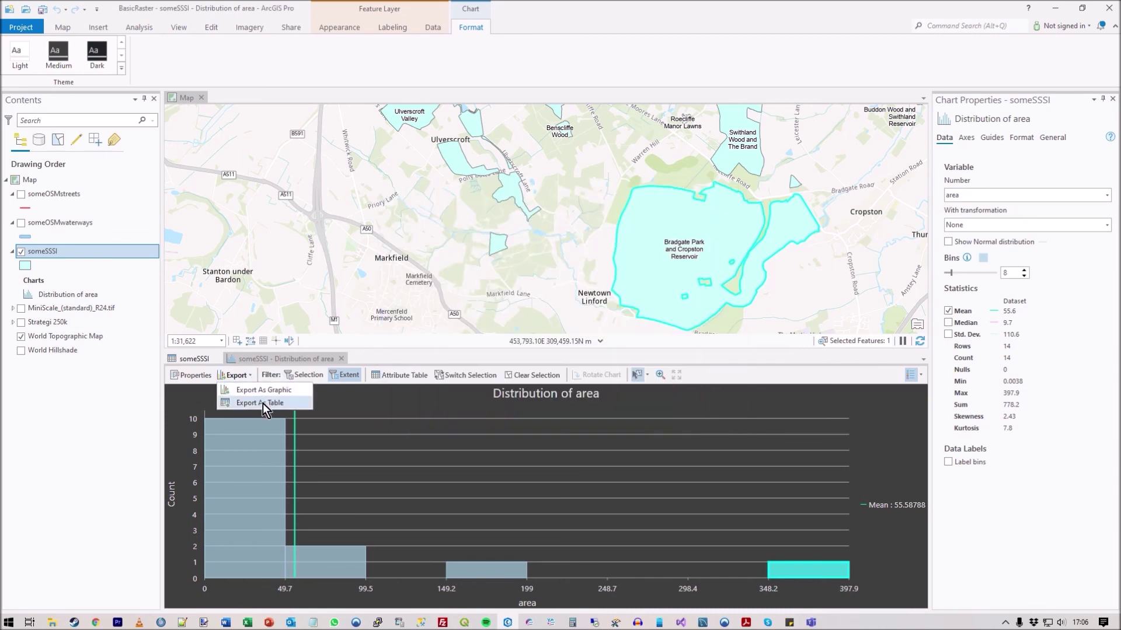